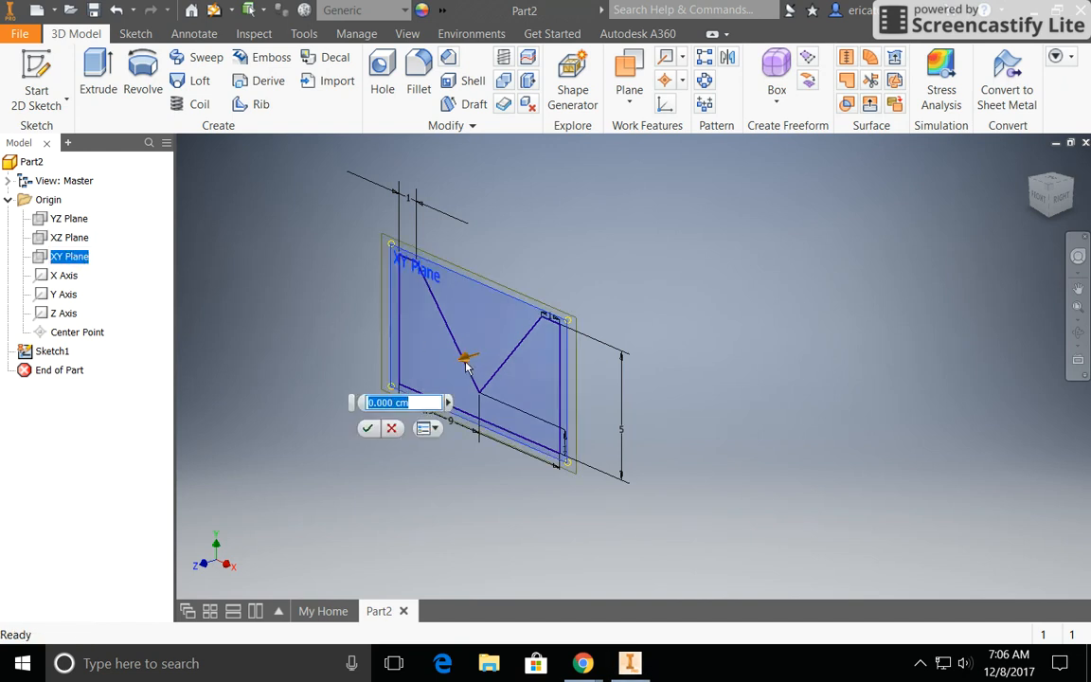
Step: Create a work plane offset -4 cm from the XY plane
{"action": "mouse_move", "coordinate": [465, 364]}
{"action": "left_mouse_down"}
{"action": "mouse_move", "coordinate": [502, 358]}
{"action": "mouse_move", "coordinate": [571, 312]}
{"action": "mouse_move", "coordinate": [560, 337]}
{"action": "left_mouse_up"}
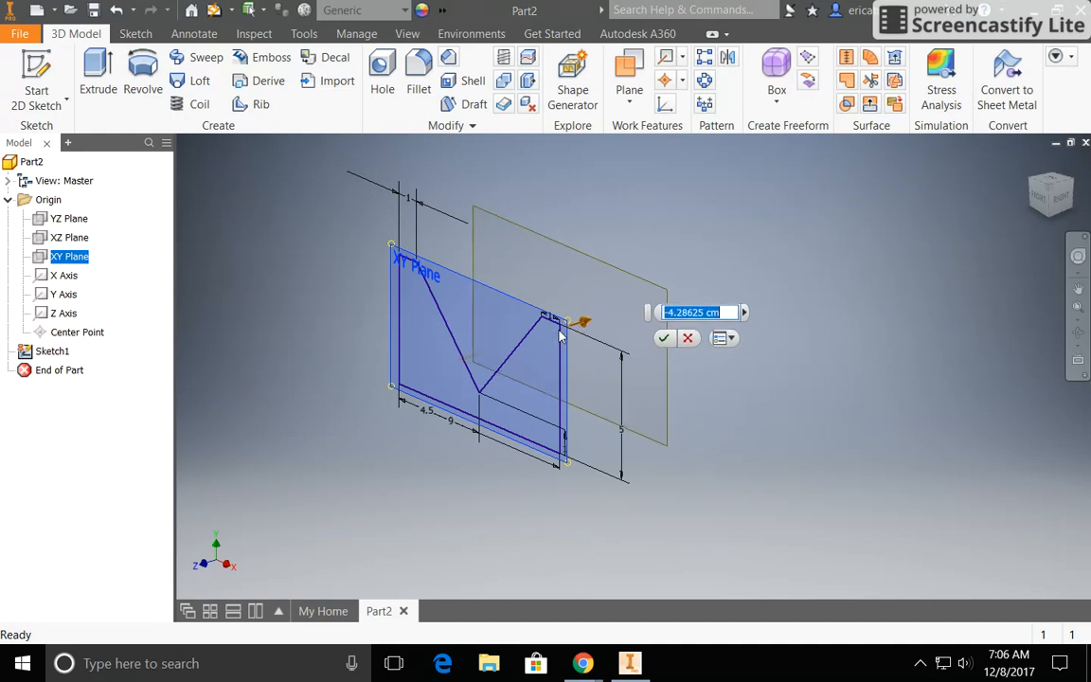
{"action": "type", "text": "-4"}
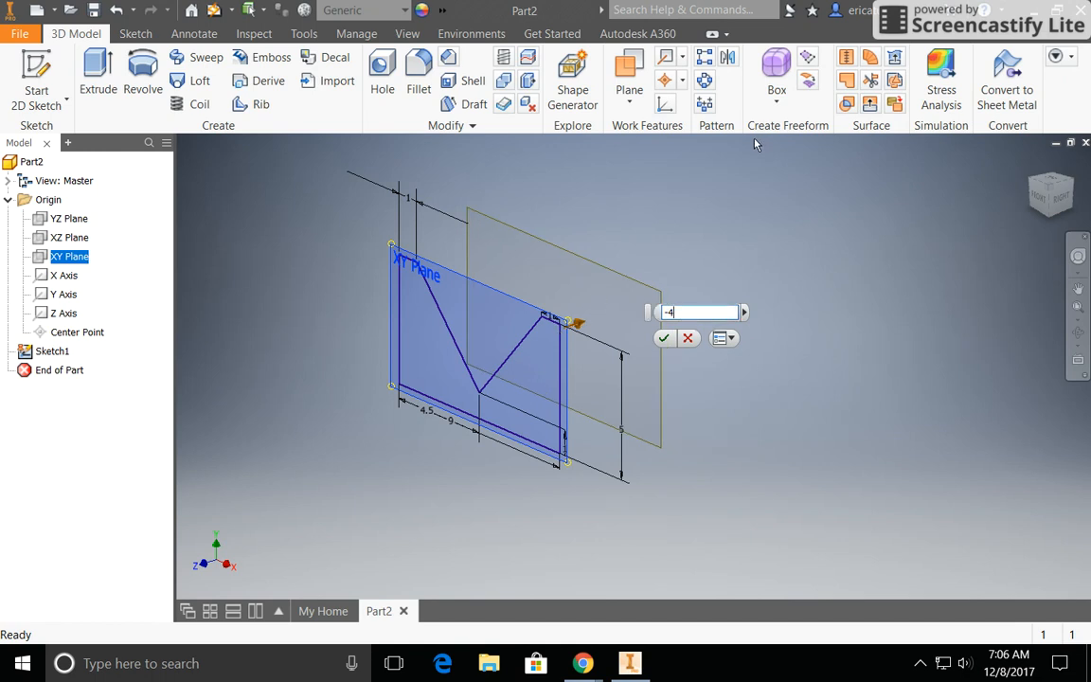
{"action": "left_click", "coordinate": [664, 338]}
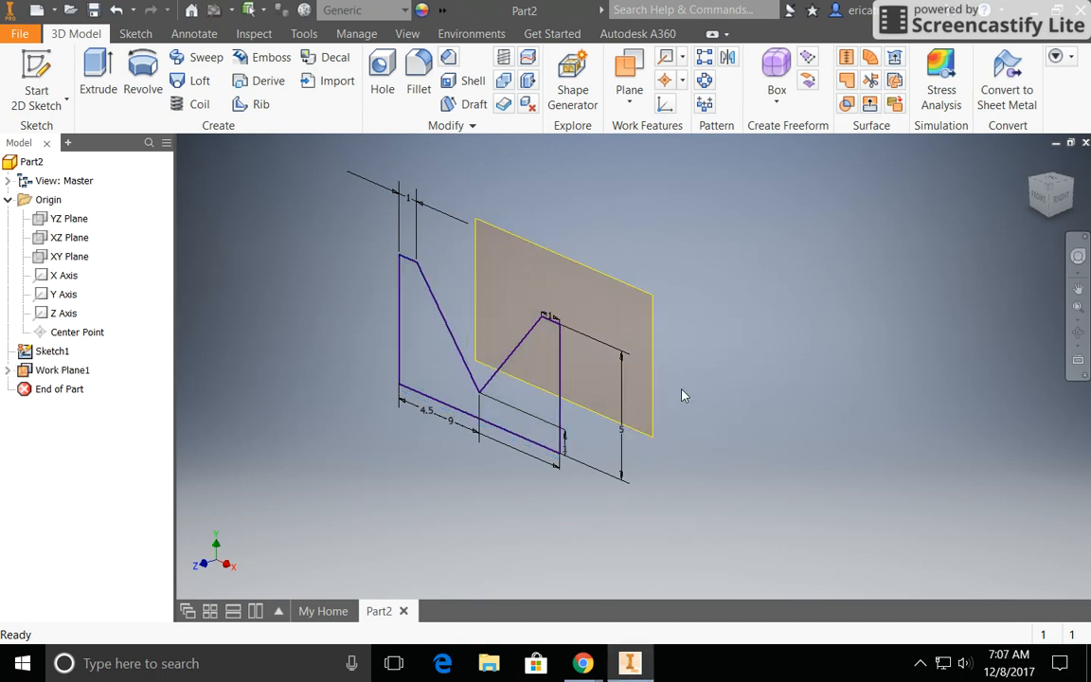
Step: Start a 2D sketch on the offset work plane, picking it from the back side of the model
{"action": "left_click", "coordinate": [1074, 188]}
{"action": "left_click", "coordinate": [1074, 187]}
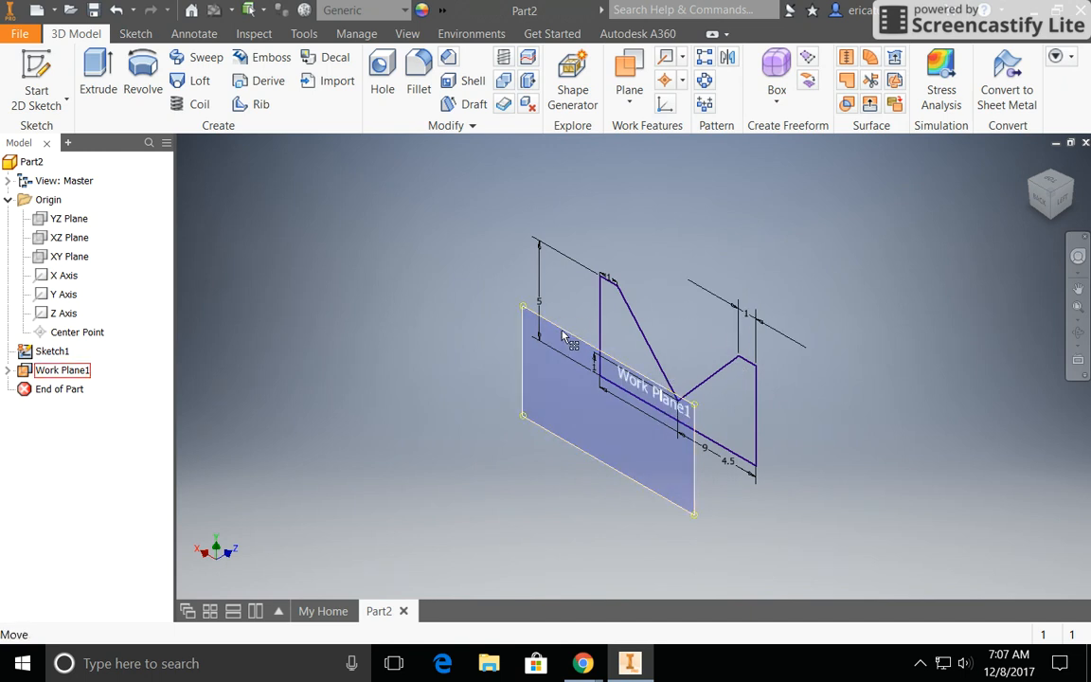
{"action": "left_click", "coordinate": [37, 71]}
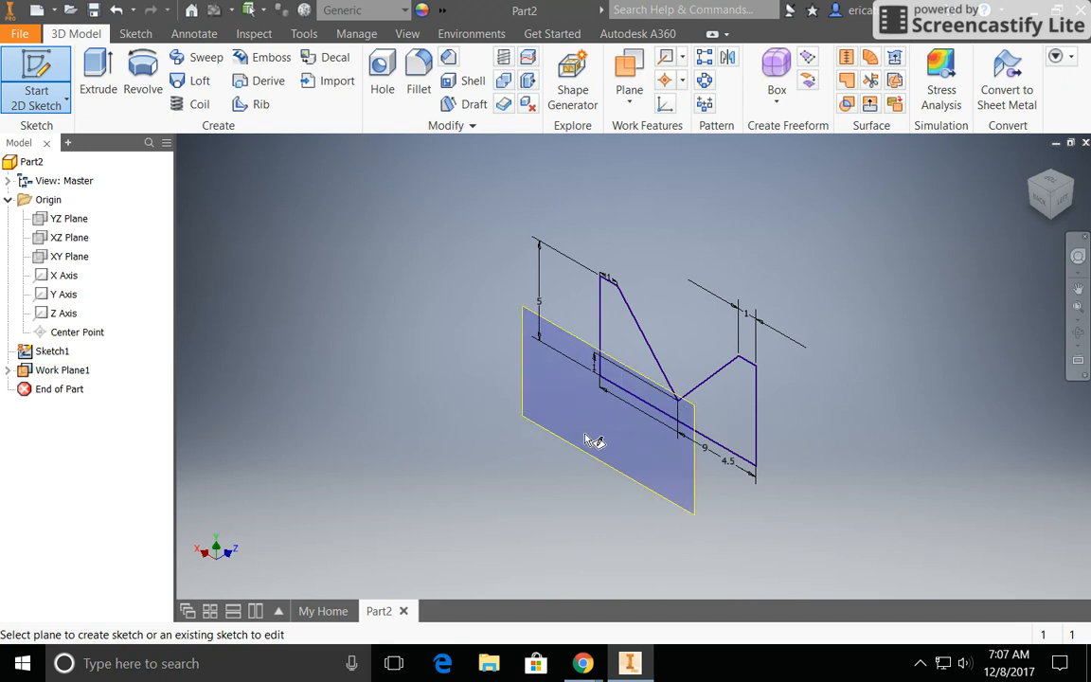
{"action": "left_click", "coordinate": [538, 339]}
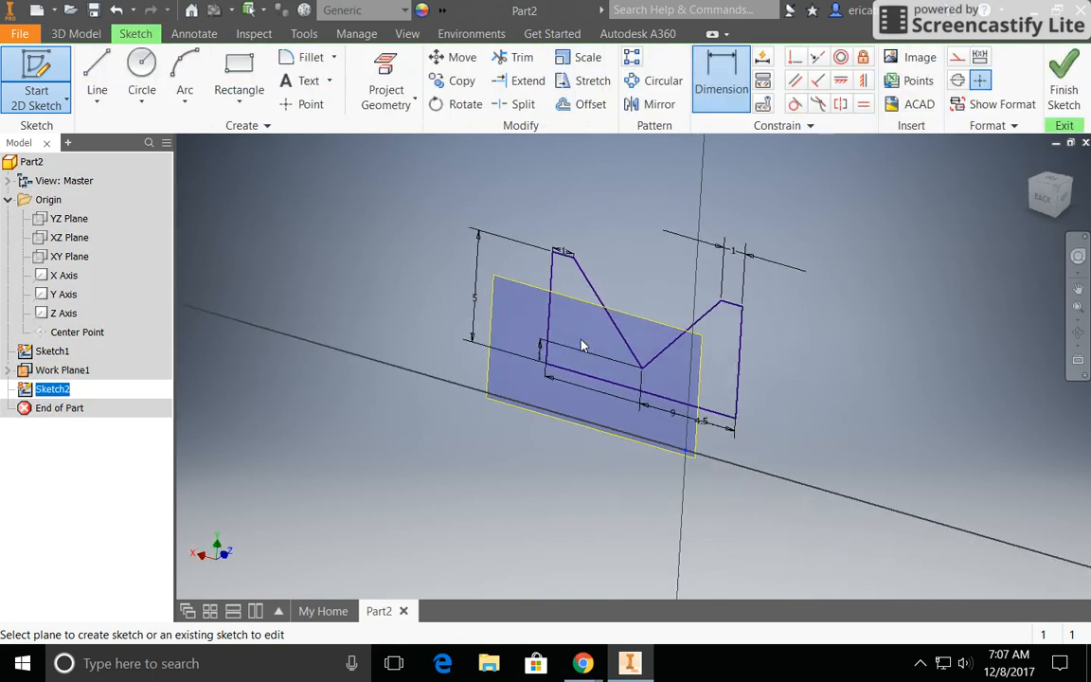
Step: Draw a closed line profile from the origin, about 9 cm wide and 5 cm tall, with a shallow V notch in its upper edge
{"action": "left_click", "coordinate": [95, 74]}
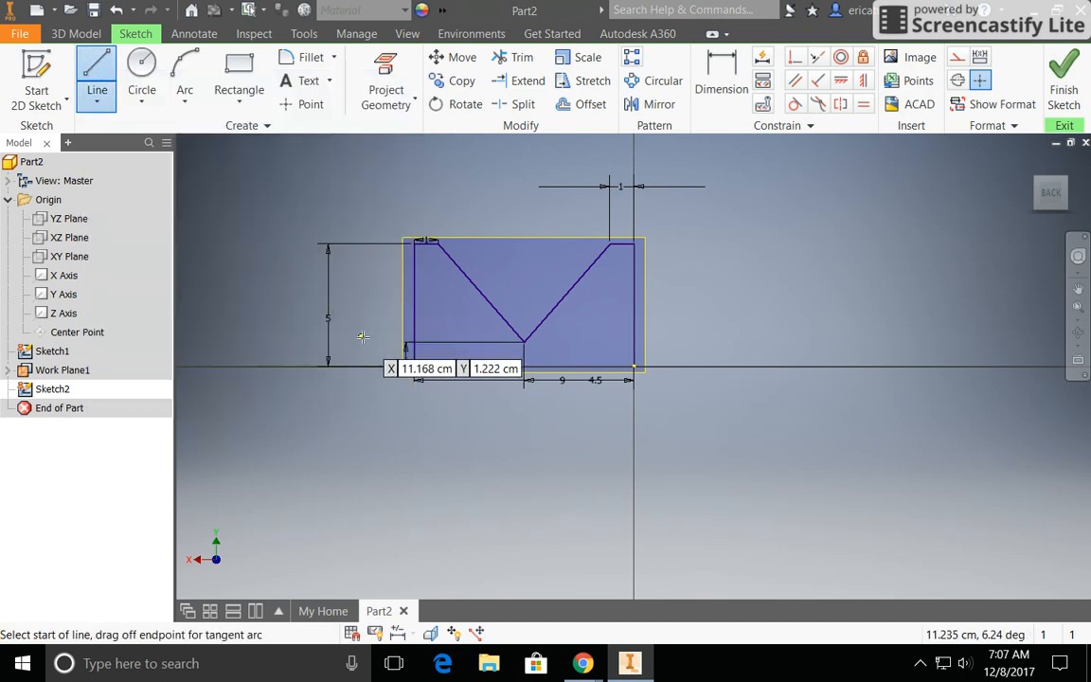
{"action": "left_click", "coordinate": [633, 367]}
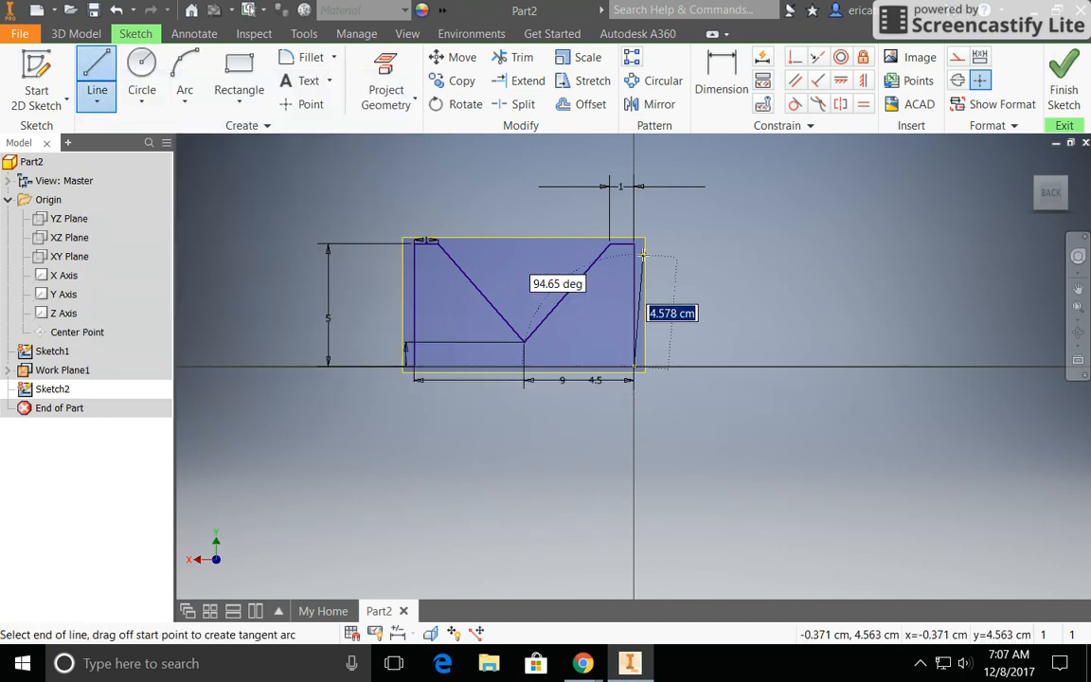
{"action": "left_click", "coordinate": [634, 244]}
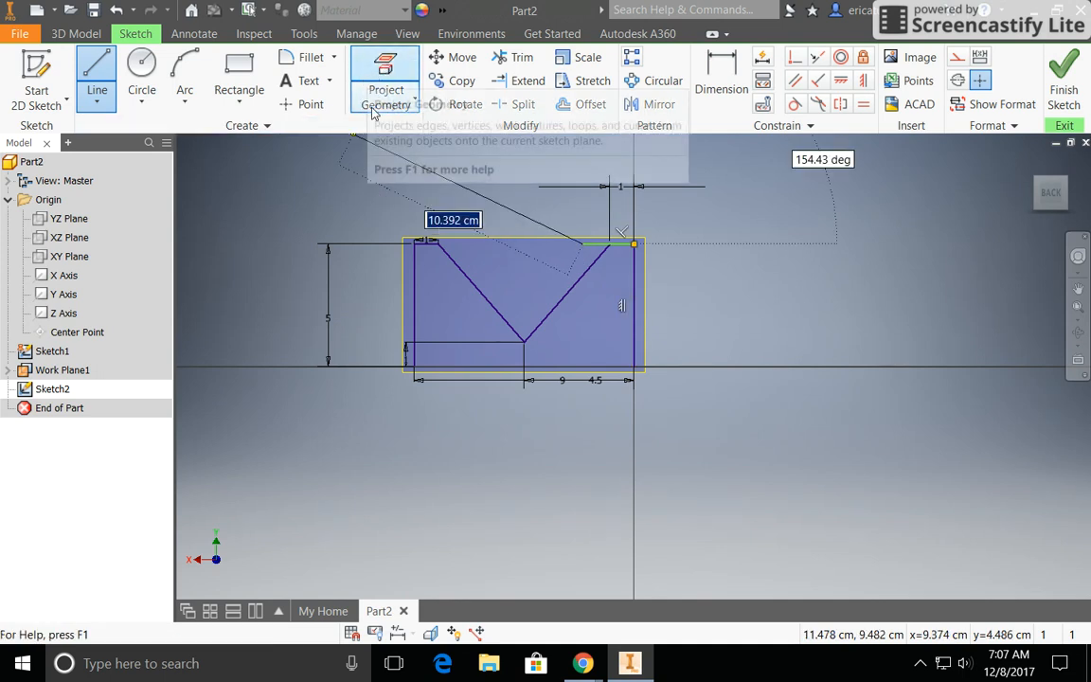
{"action": "left_click", "coordinate": [582, 244]}
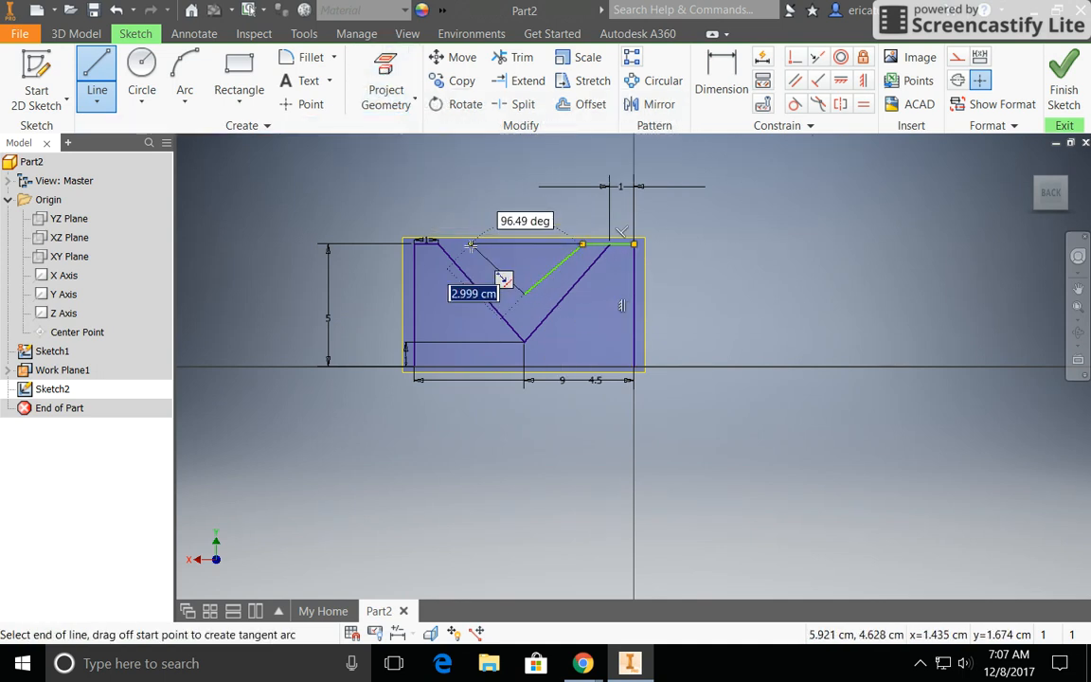
{"action": "left_click", "coordinate": [468, 245]}
{"action": "left_click", "coordinate": [415, 244]}
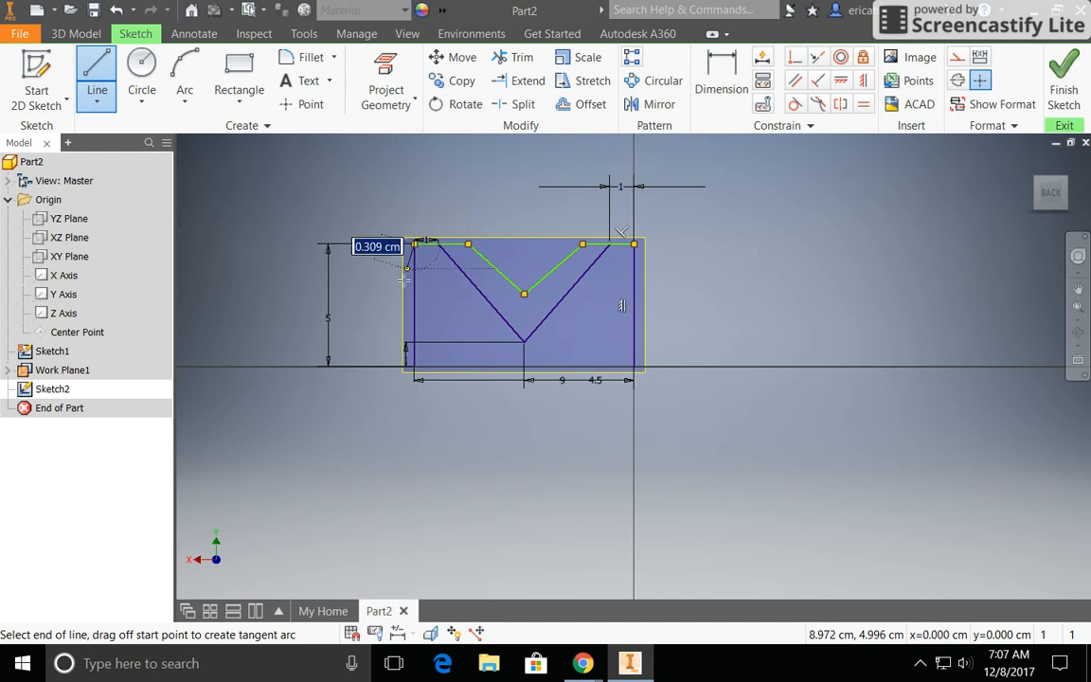
{"action": "left_click", "coordinate": [415, 368]}
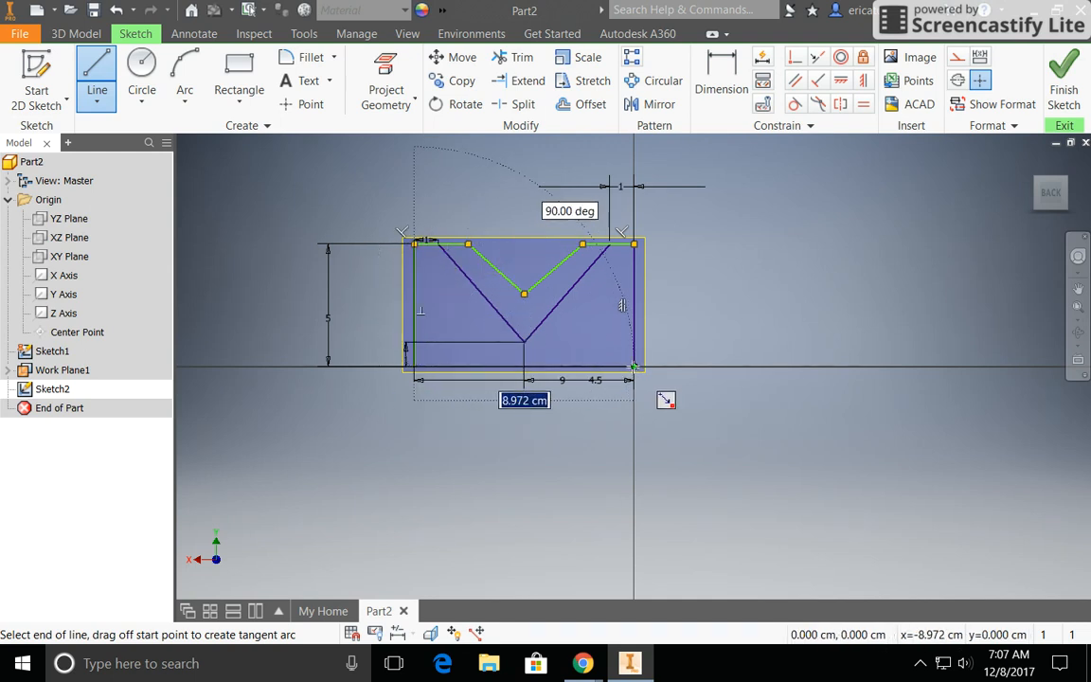
{"action": "left_click", "coordinate": [634, 366]}
{"action": "right_click", "coordinate": [717, 327]}
{"action": "left_click", "coordinate": [779, 320]}
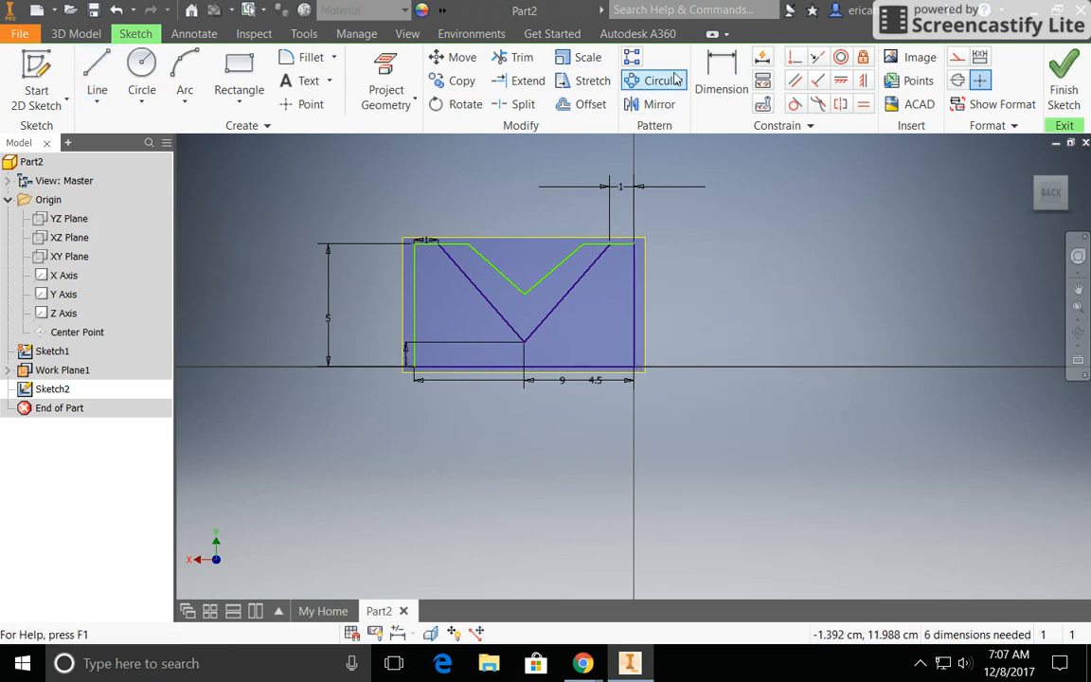
Step: Dimension the new profile's bottom edge to 9 cm and its vertical side at the origin to 5 cm
{"action": "left_click", "coordinate": [722, 80]}
{"action": "left_click", "coordinate": [526, 367]}
{"action": "left_click", "coordinate": [531, 420]}
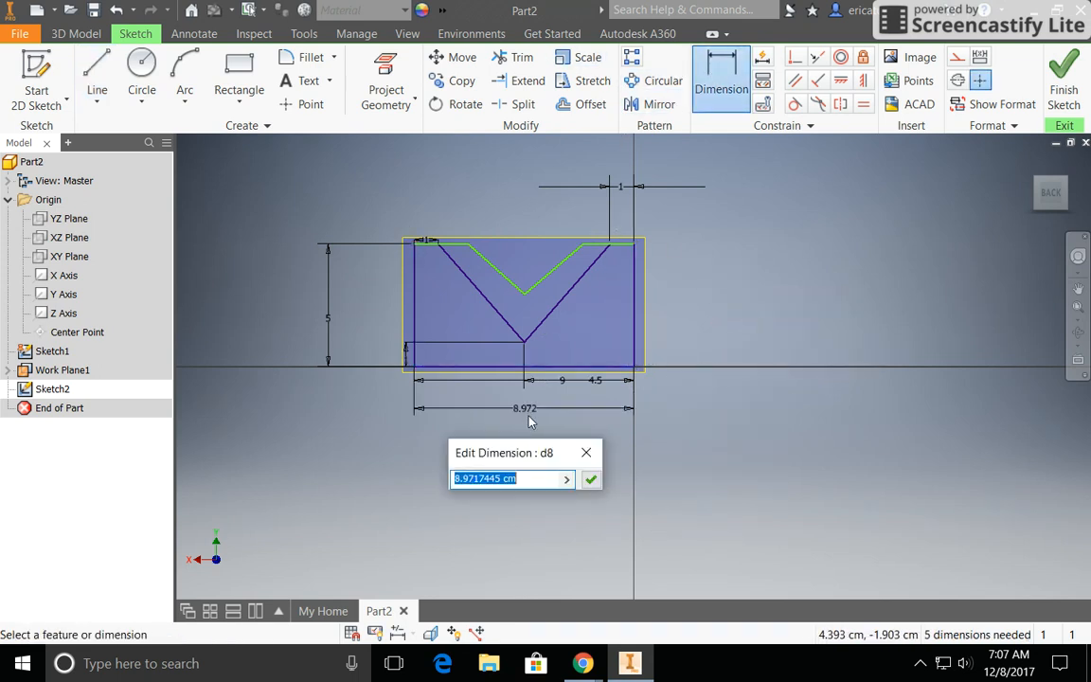
{"action": "type", "text": "9"}
{"action": "key", "text": "Return"}
{"action": "left_click", "coordinate": [638, 346]}
{"action": "left_click", "coordinate": [667, 327]}
{"action": "type", "text": "5"}
{"action": "key", "text": "Return"}
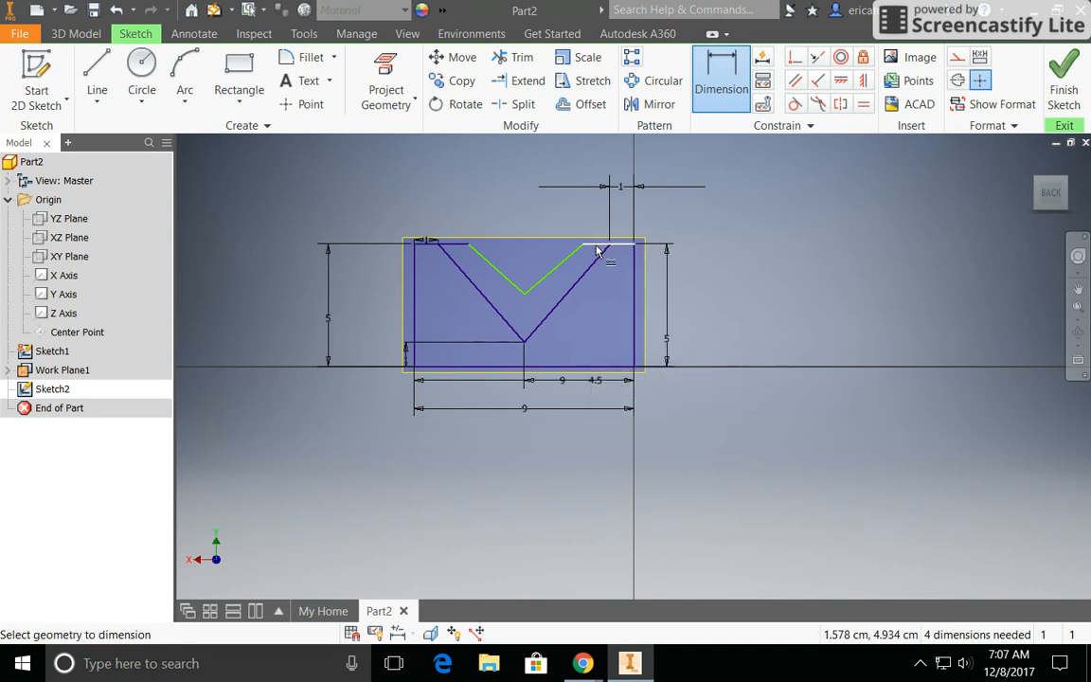
Step: Dimension both flat top edges beside the V notch to 2 cm each
{"action": "left_click", "coordinate": [597, 249]}
{"action": "left_click", "coordinate": [614, 161]}
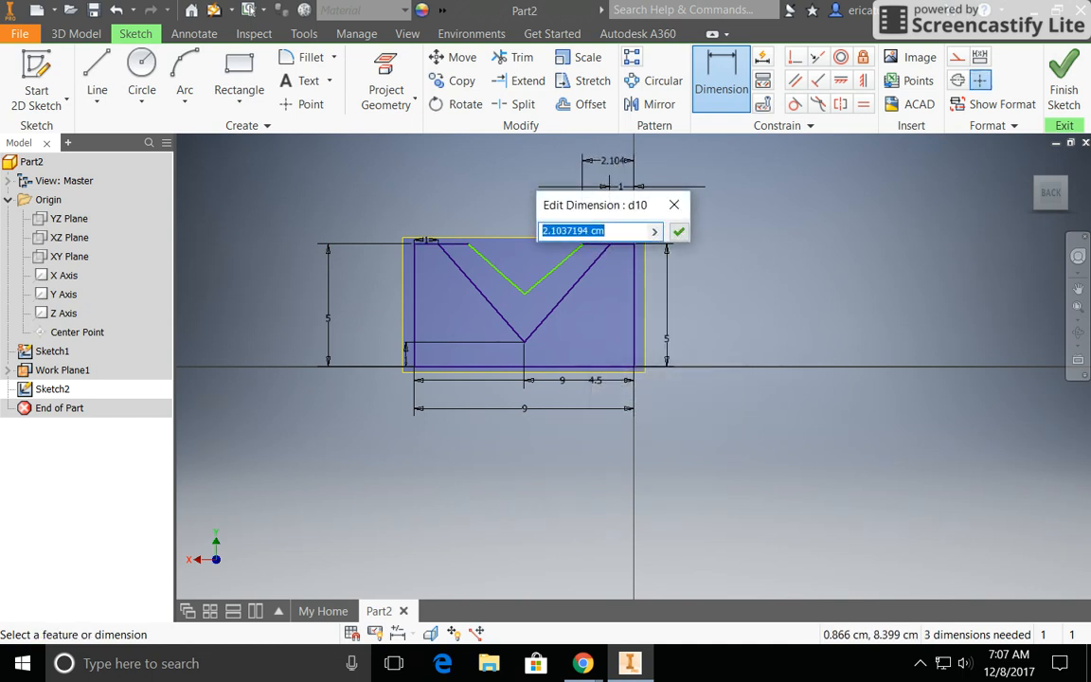
{"action": "type", "text": "2"}
{"action": "key", "text": "Return"}
{"action": "left_click", "coordinate": [428, 244]}
{"action": "left_click", "coordinate": [422, 194]}
{"action": "type", "text": "2"}
{"action": "key", "text": "Return"}
Step: Dimension the notch's lowest point 4.5 cm horizontally from the profile's side opposite the origin, declining a driven dimension on that side
{"action": "left_click", "coordinate": [415, 319]}
{"action": "left_click", "coordinate": [390, 323]}
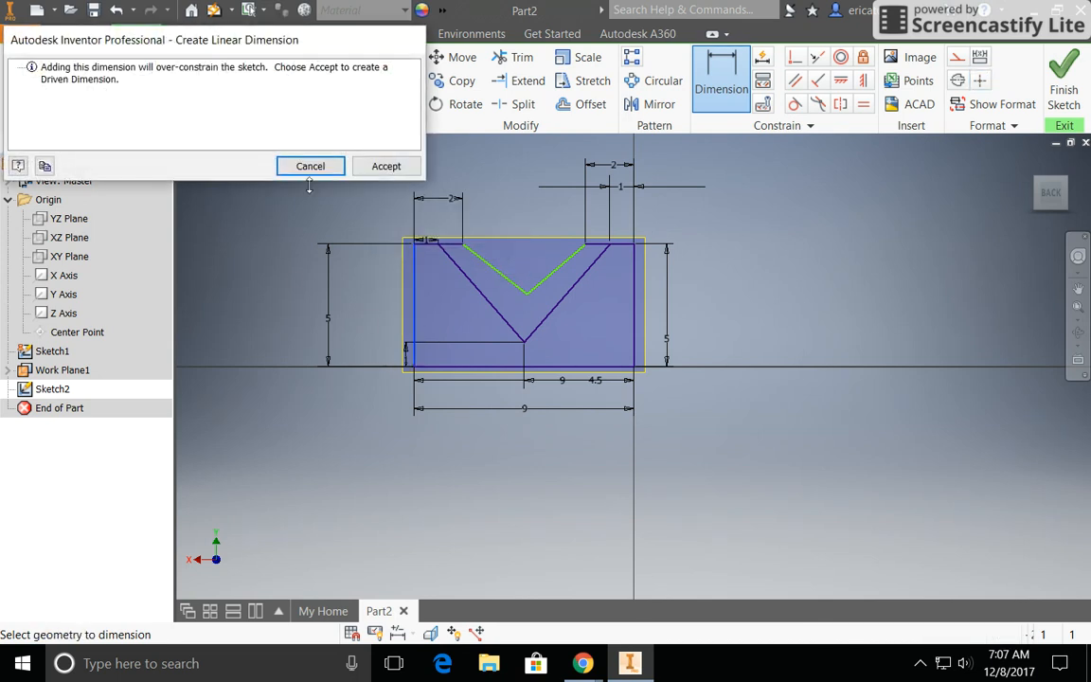
{"action": "left_click", "coordinate": [301, 167]}
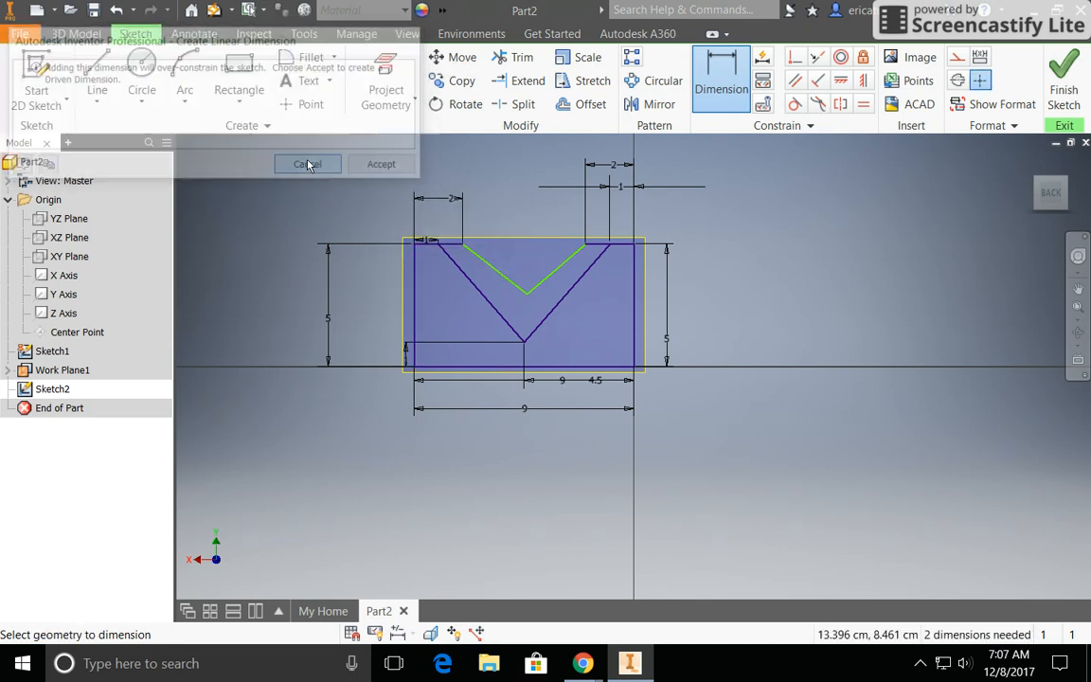
{"action": "left_click", "coordinate": [521, 293]}
{"action": "left_click", "coordinate": [529, 297]}
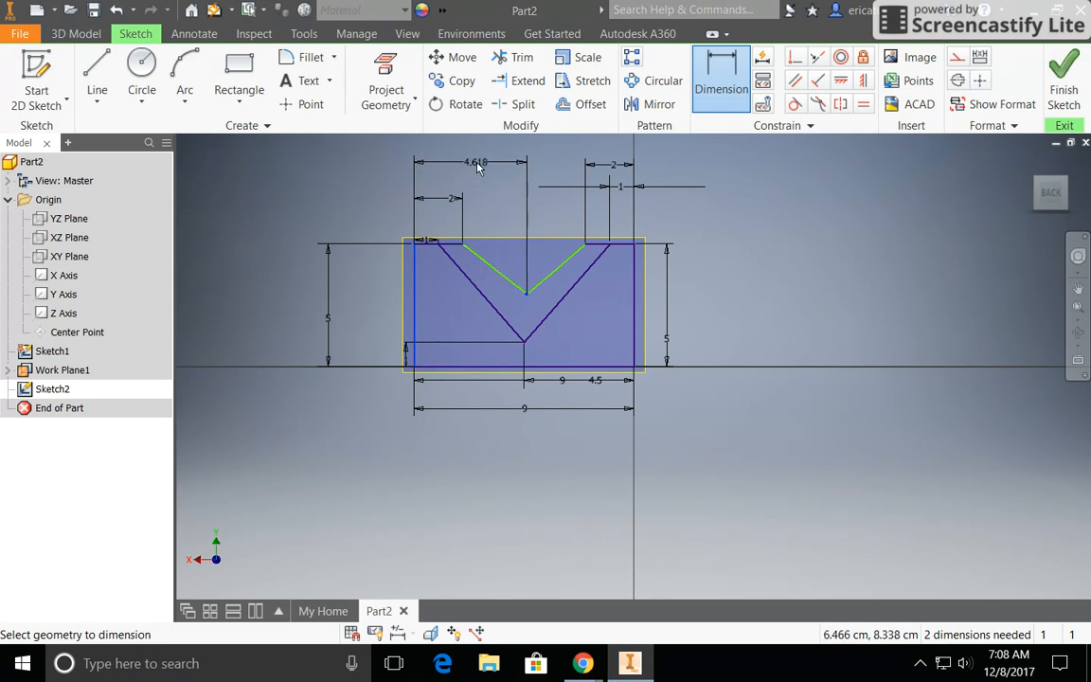
{"action": "left_click", "coordinate": [464, 168]}
{"action": "type", "text": "4.5"}
{"action": "key", "text": "Return"}
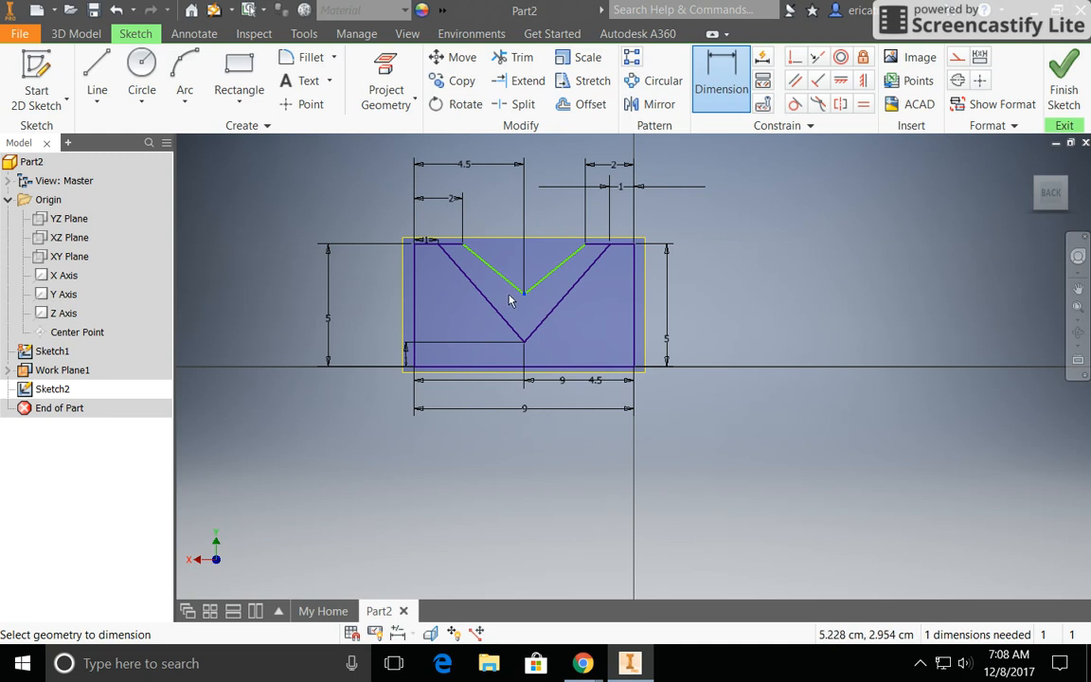
Step: Dimension the notch depth to 2 cm below the top edge and finish the sketch
{"action": "left_click", "coordinate": [581, 257]}
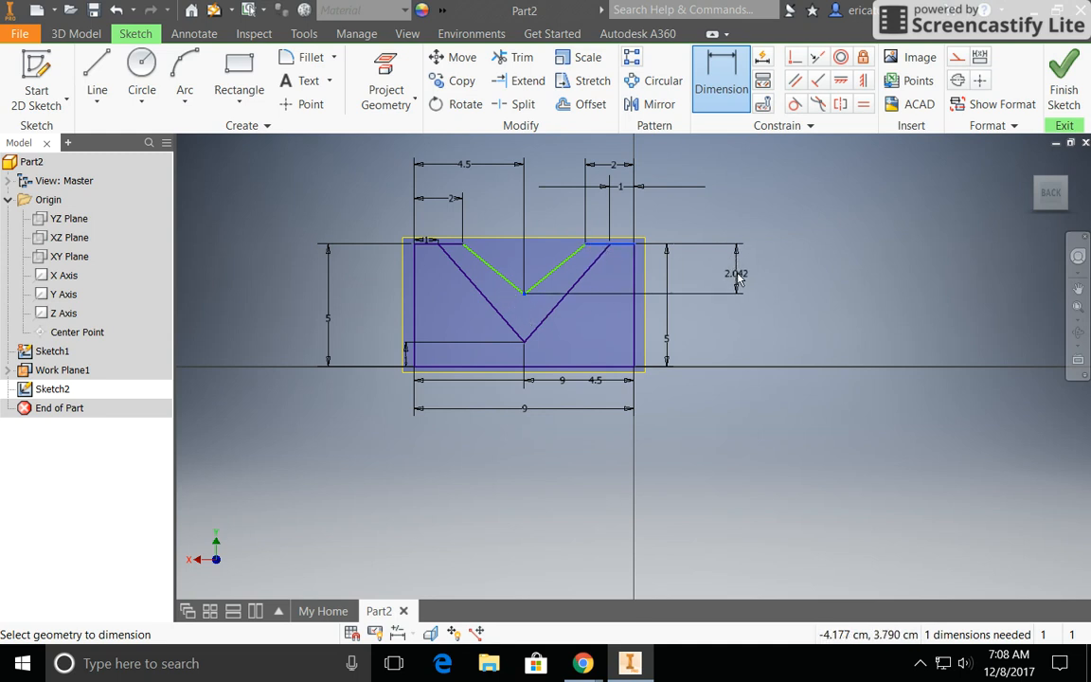
{"action": "left_click", "coordinate": [737, 270]}
{"action": "type", "text": "2"}
{"action": "key", "text": "Return"}
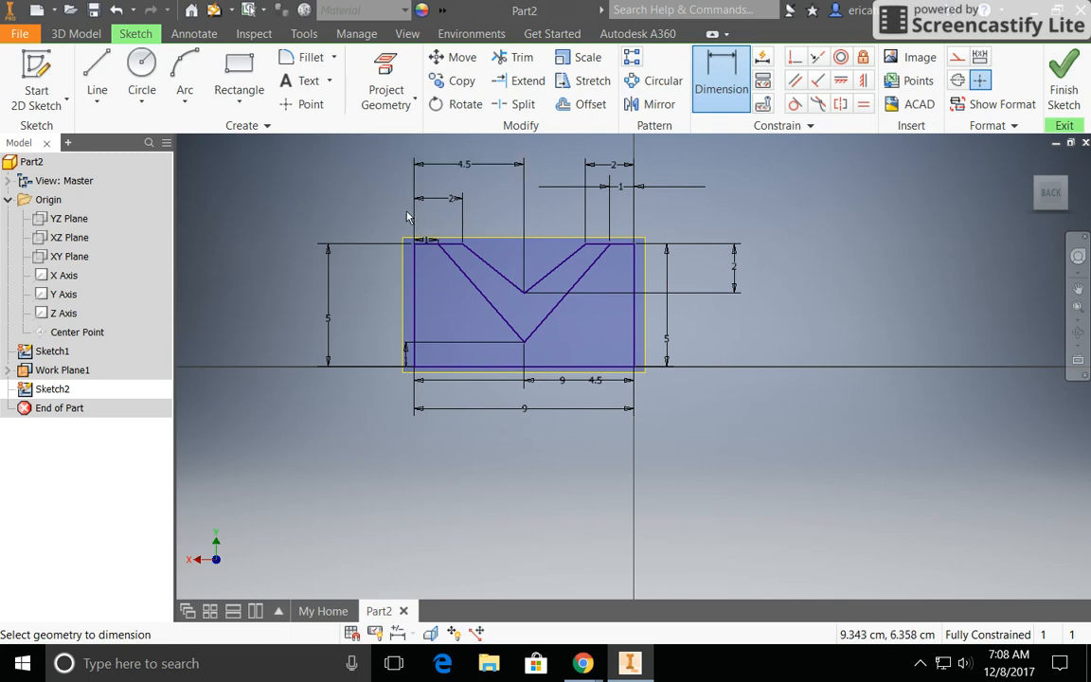
{"action": "right_click", "coordinate": [332, 175]}
{"action": "left_click", "coordinate": [334, 220]}
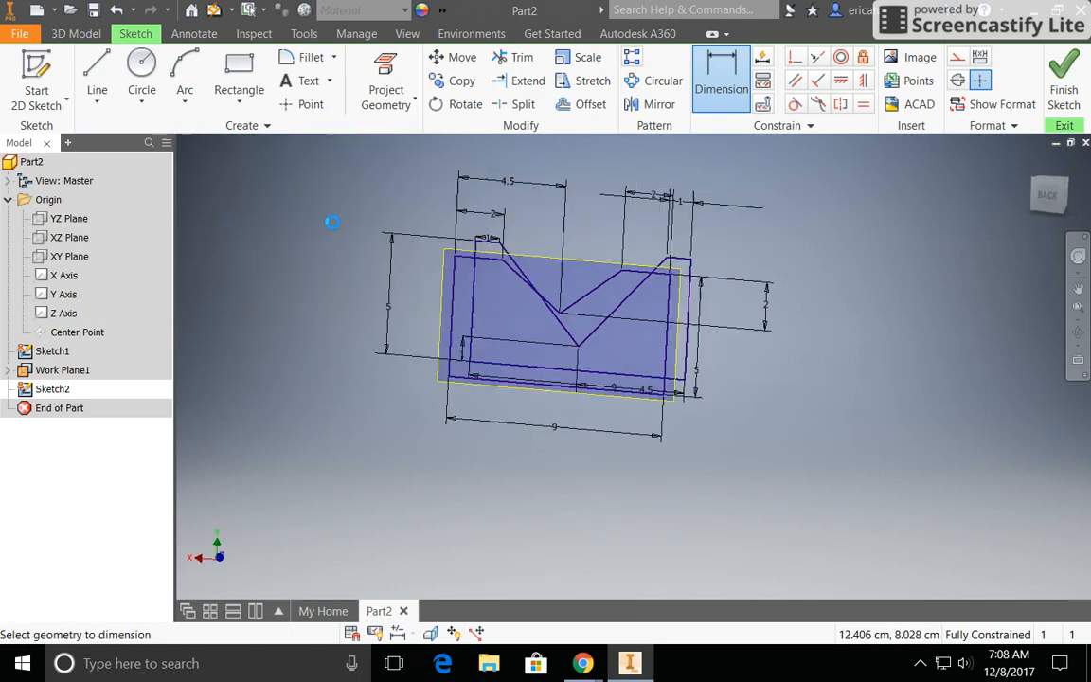
Step: Loft a solid from the profile on the offset plane (Sketch2) to Sketch1, and hide the offset work plane
{"action": "left_click", "coordinate": [1031, 162]}
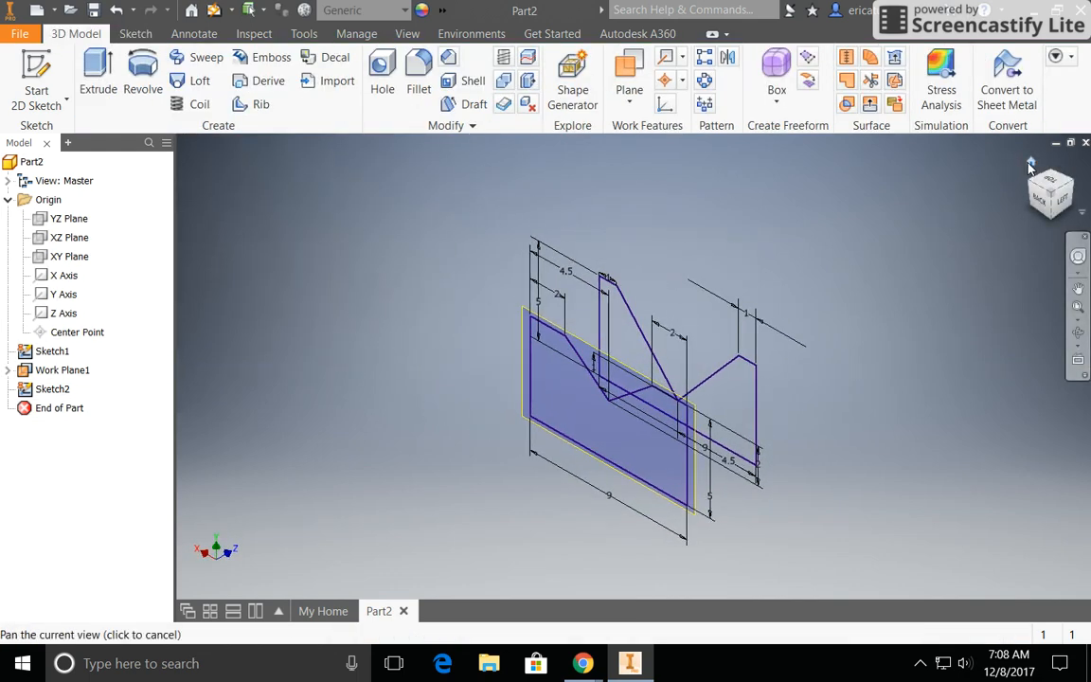
{"action": "middle_click_drag", "start_coordinate": [761, 301], "coordinate": [683, 281]}
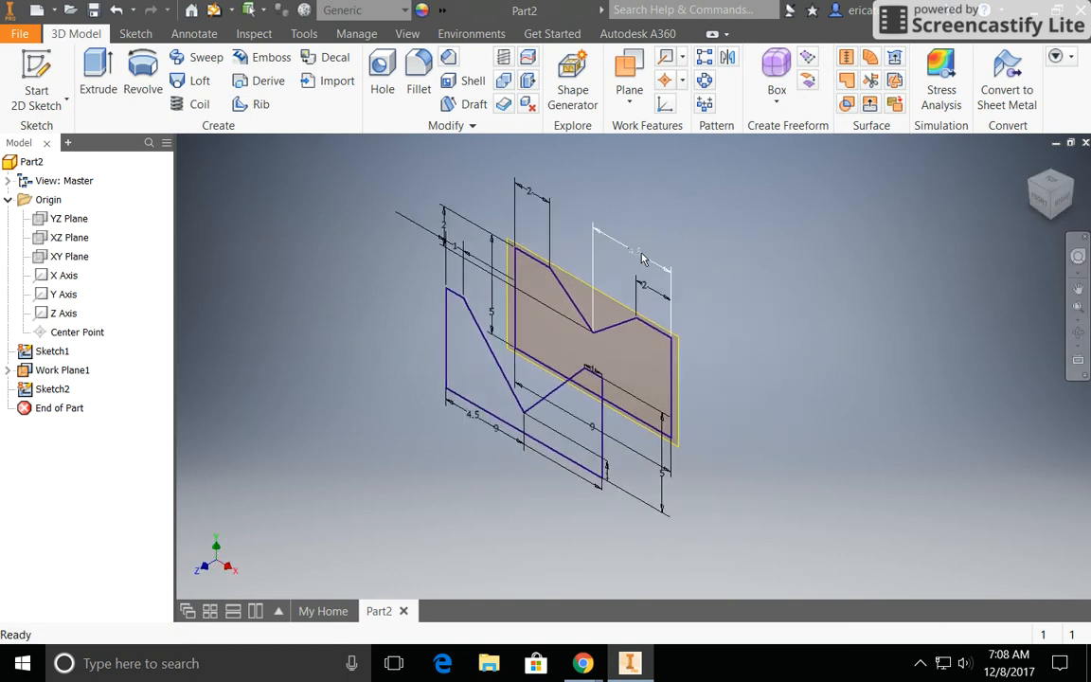
{"action": "left_click", "coordinate": [189, 87]}
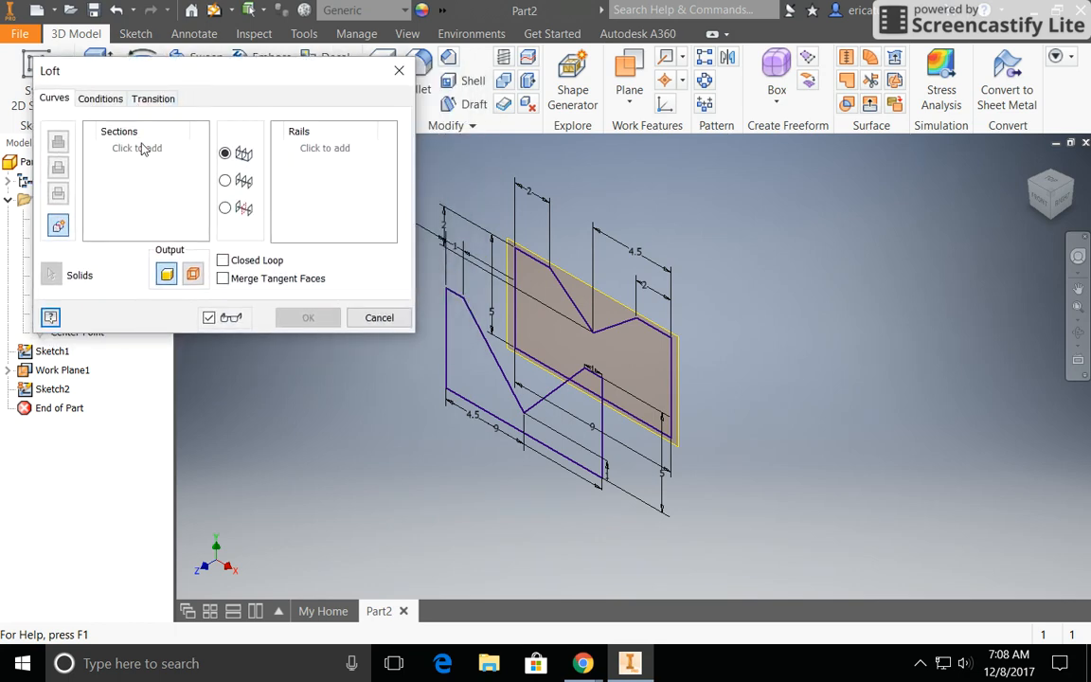
{"action": "left_click", "coordinate": [133, 154]}
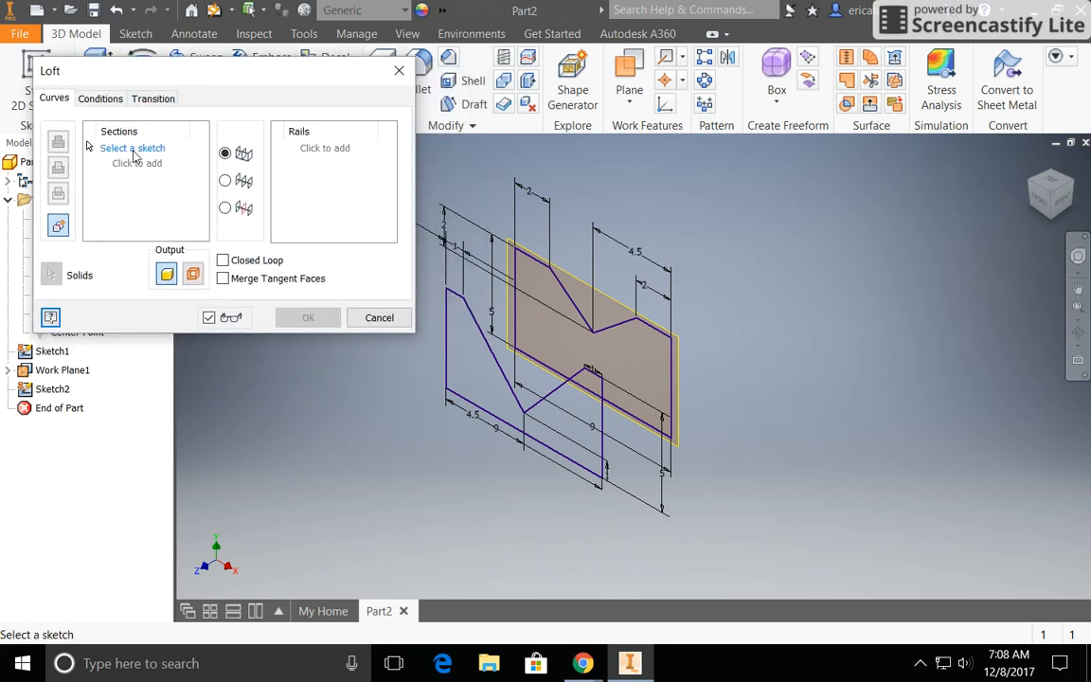
{"action": "left_click", "coordinate": [563, 297]}
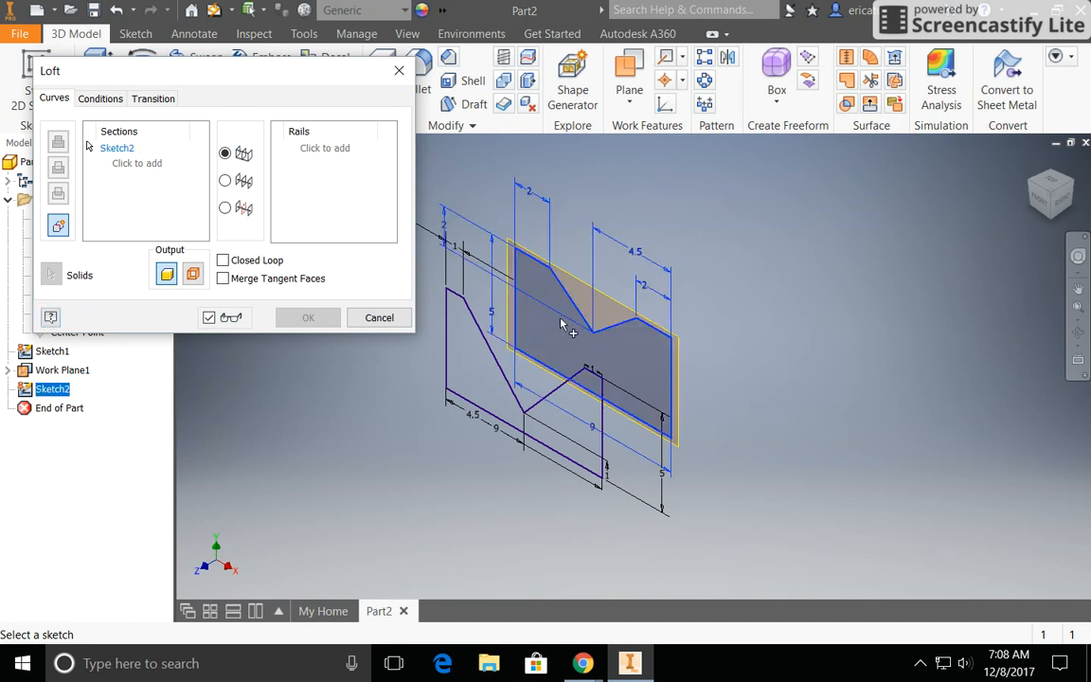
{"action": "left_click", "coordinate": [484, 337]}
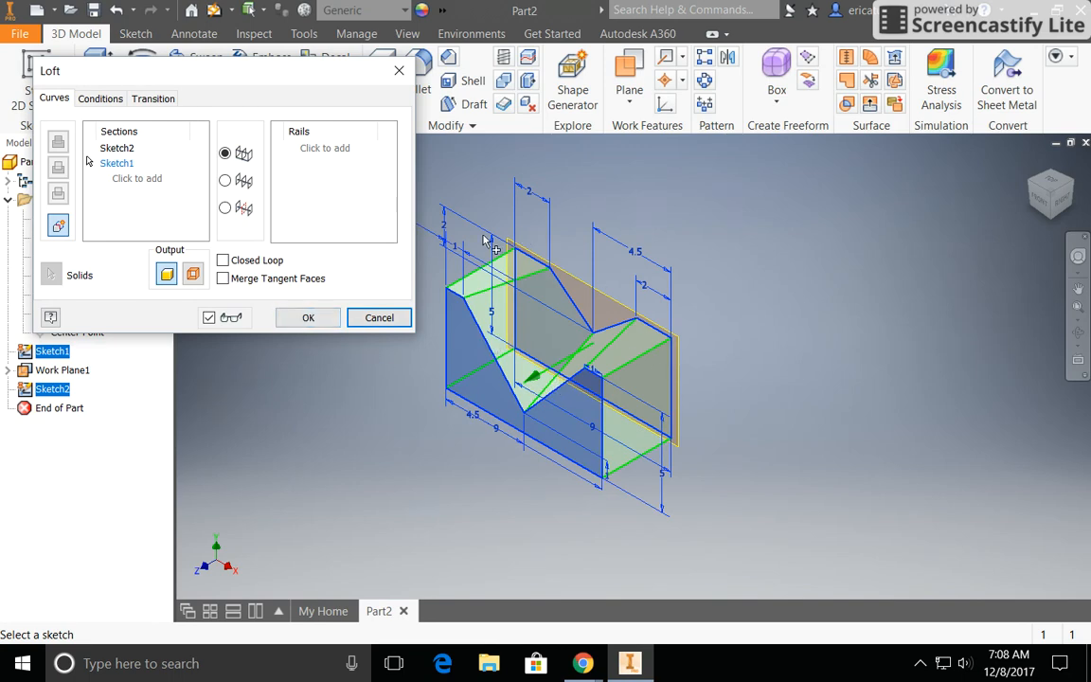
{"action": "left_click", "coordinate": [301, 316]}
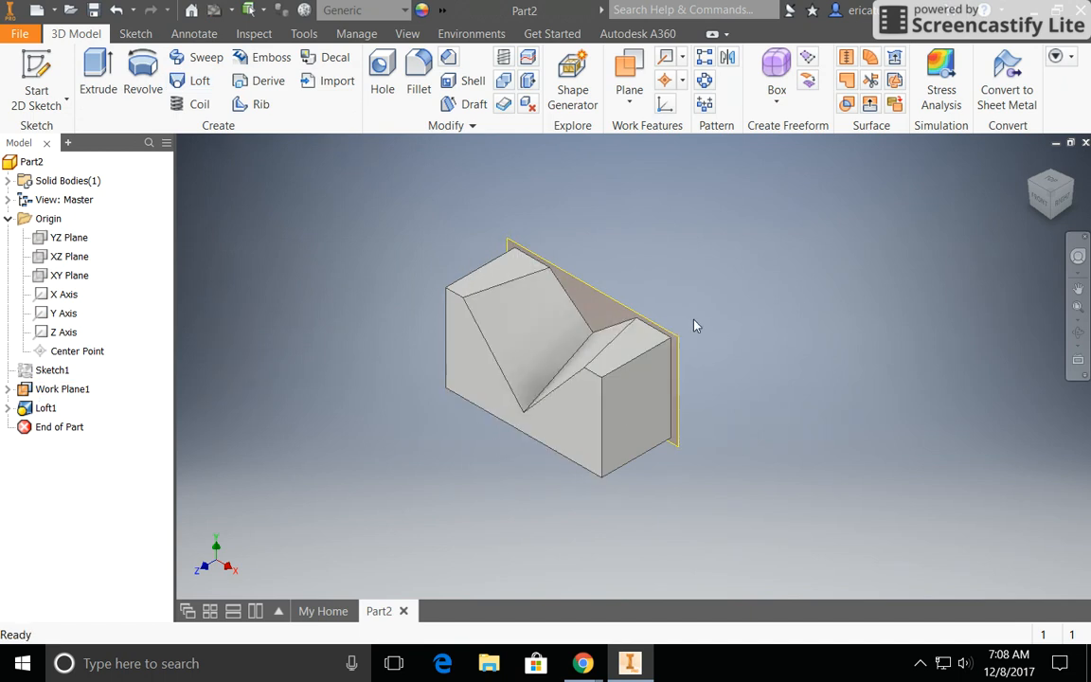
{"action": "right_click", "coordinate": [606, 299]}
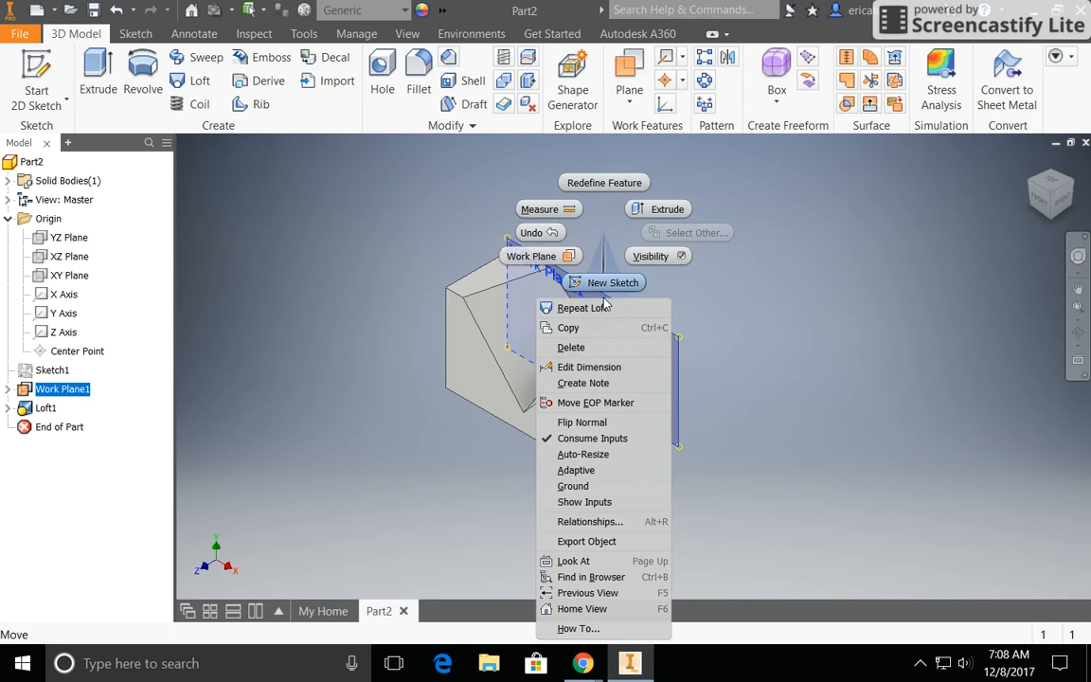
{"action": "left_click", "coordinate": [660, 257]}
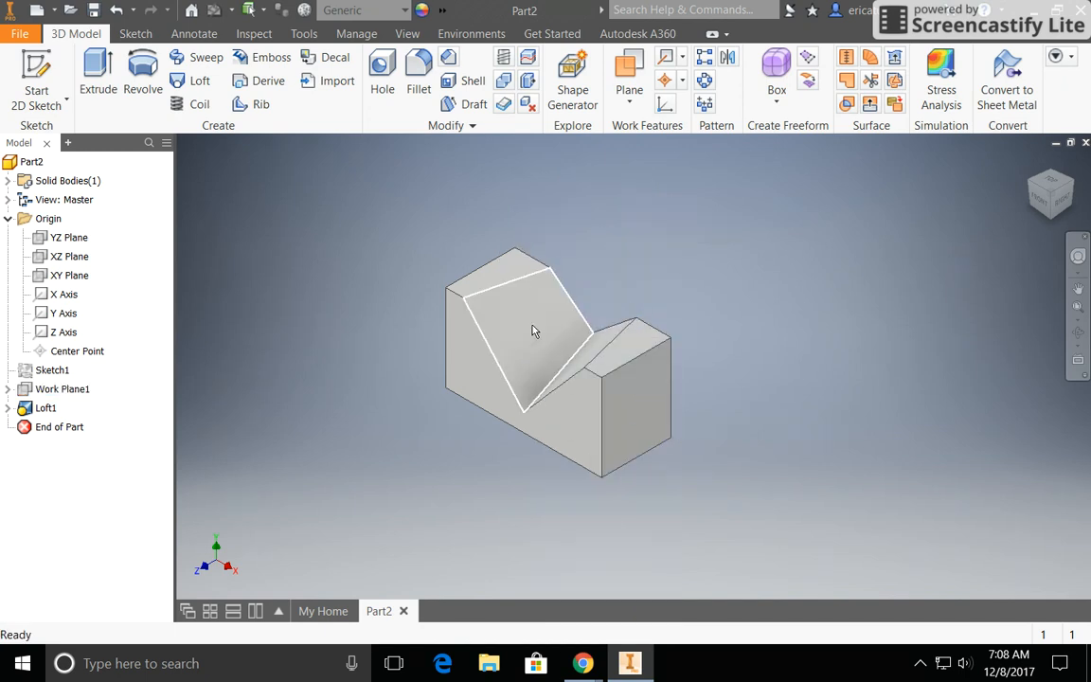
Step: Switch to the assignment document in Chrome, check the material named in the Example 3 heading, and return to Inventor
{"action": "mouse_move", "coordinate": [583, 663]}
{"action": "left_click", "coordinate": [505, 614]}
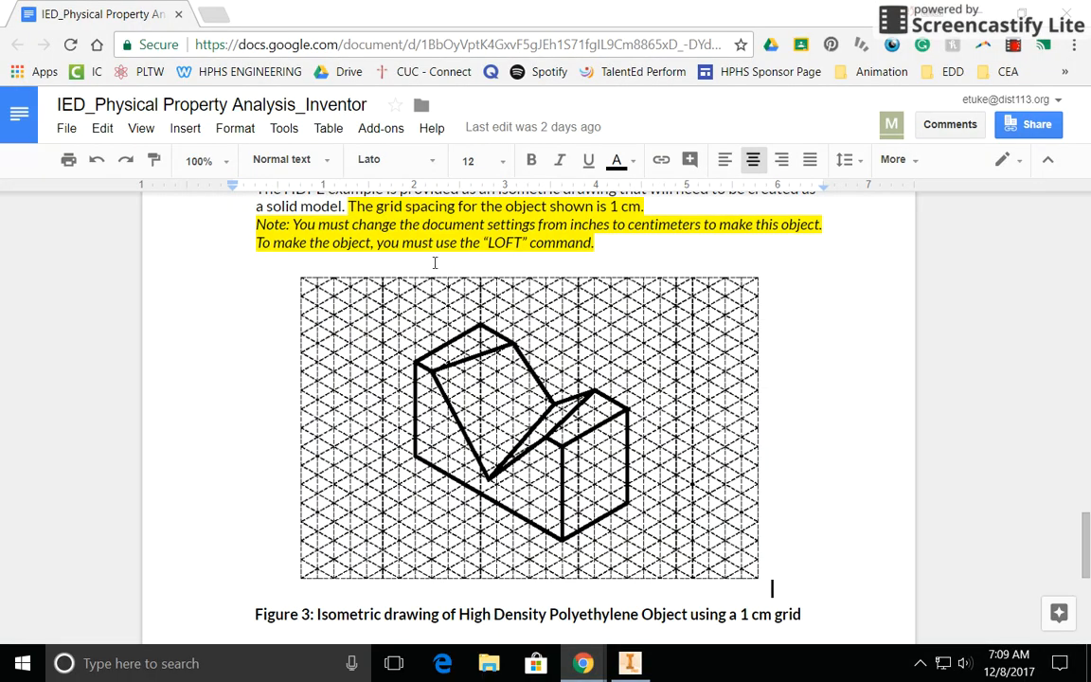
{"action": "left_click_drag", "start_coordinate": [257, 246], "coordinate": [435, 246]}
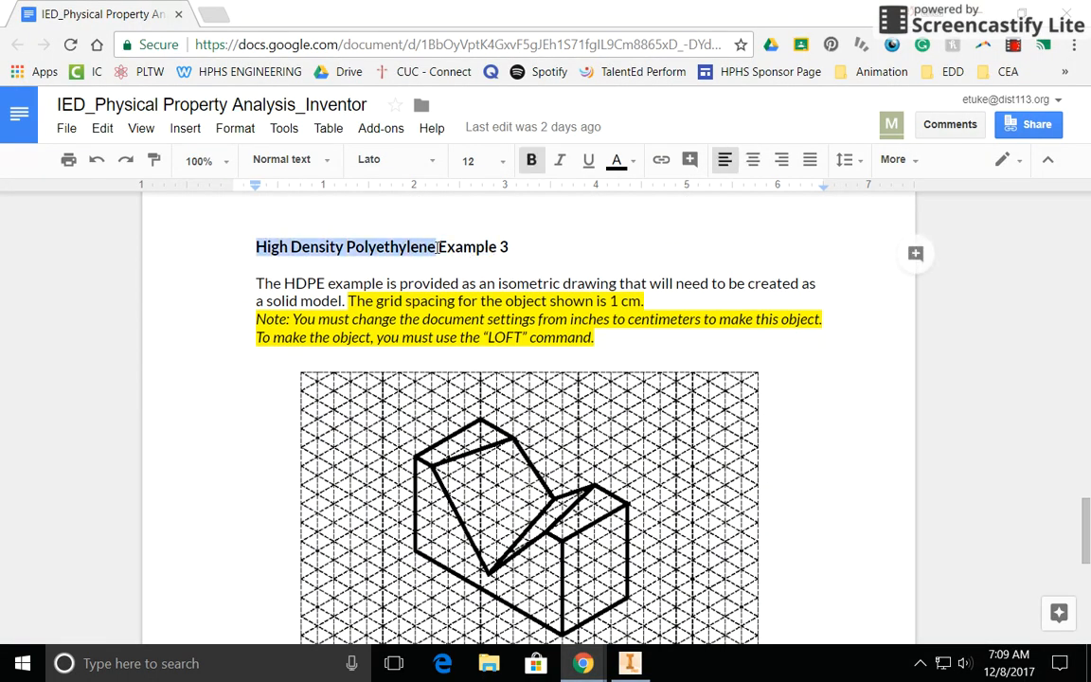
{"action": "left_click", "coordinate": [632, 674]}
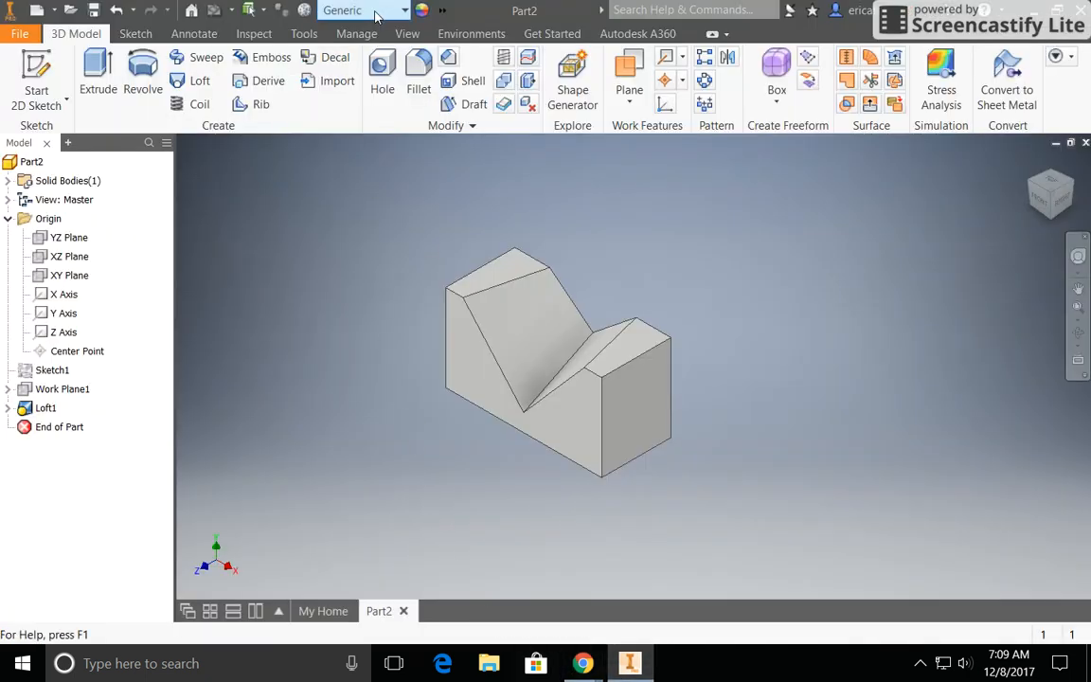
Step: Assign the material Polyethylene, High Density to the lofted block
{"action": "left_click", "coordinate": [361, 12]}
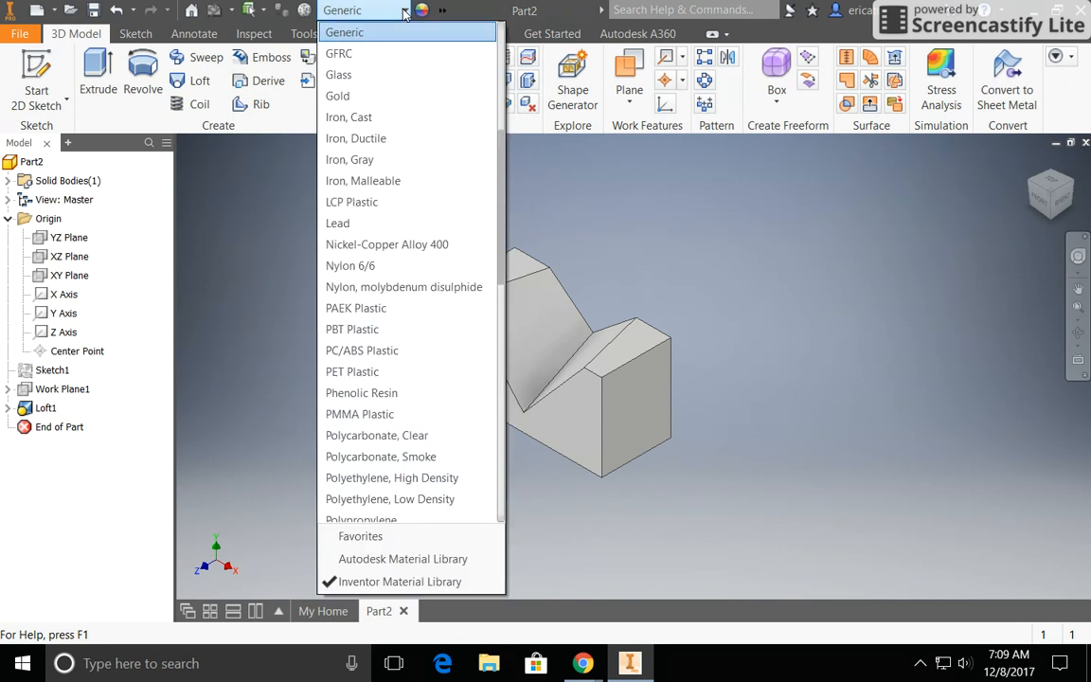
{"action": "left_click", "coordinate": [417, 481]}
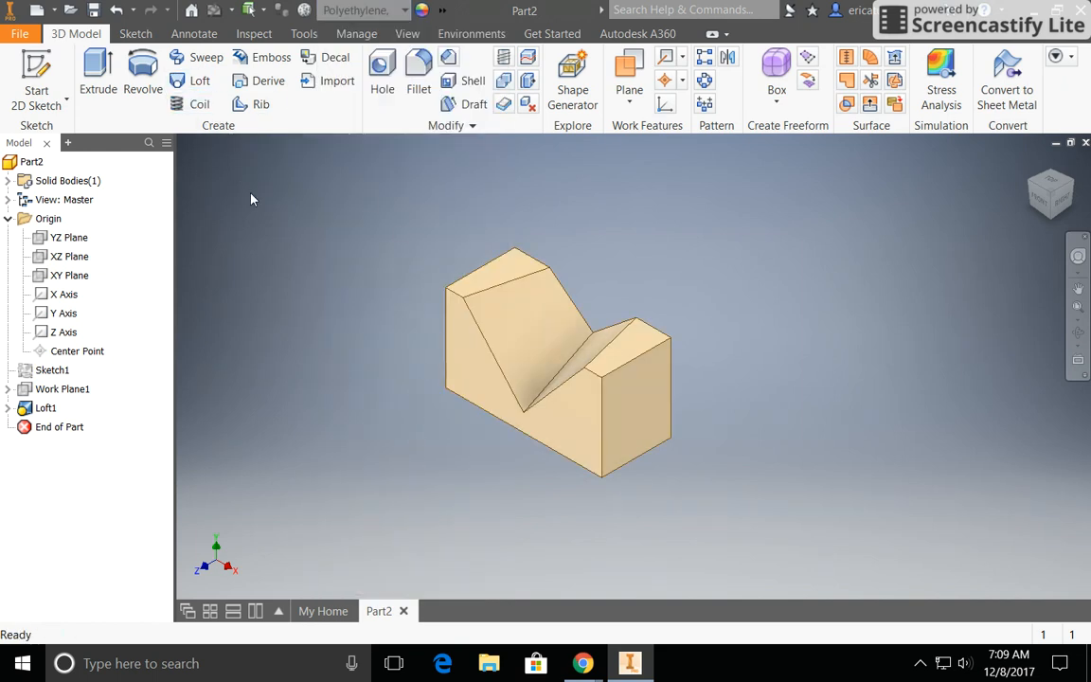
{"action": "left_click", "coordinate": [479, 328]}
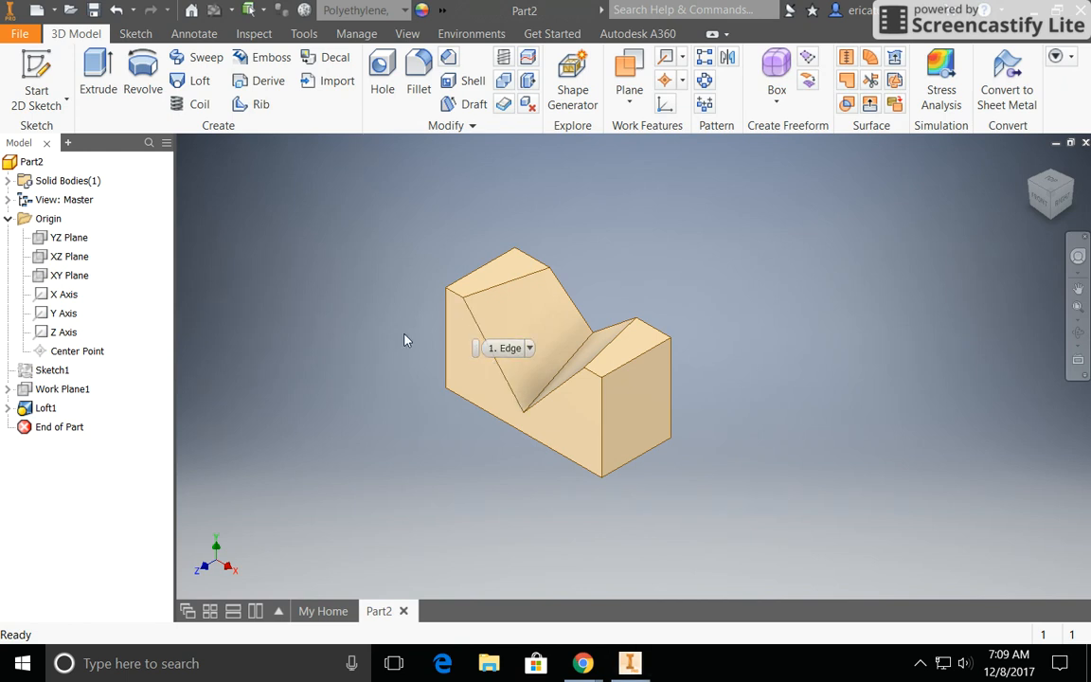
Step: Open the part's iProperties and update its physical properties to calculate mass, area, volume and center of gravity
{"action": "right_click", "coordinate": [30, 166]}
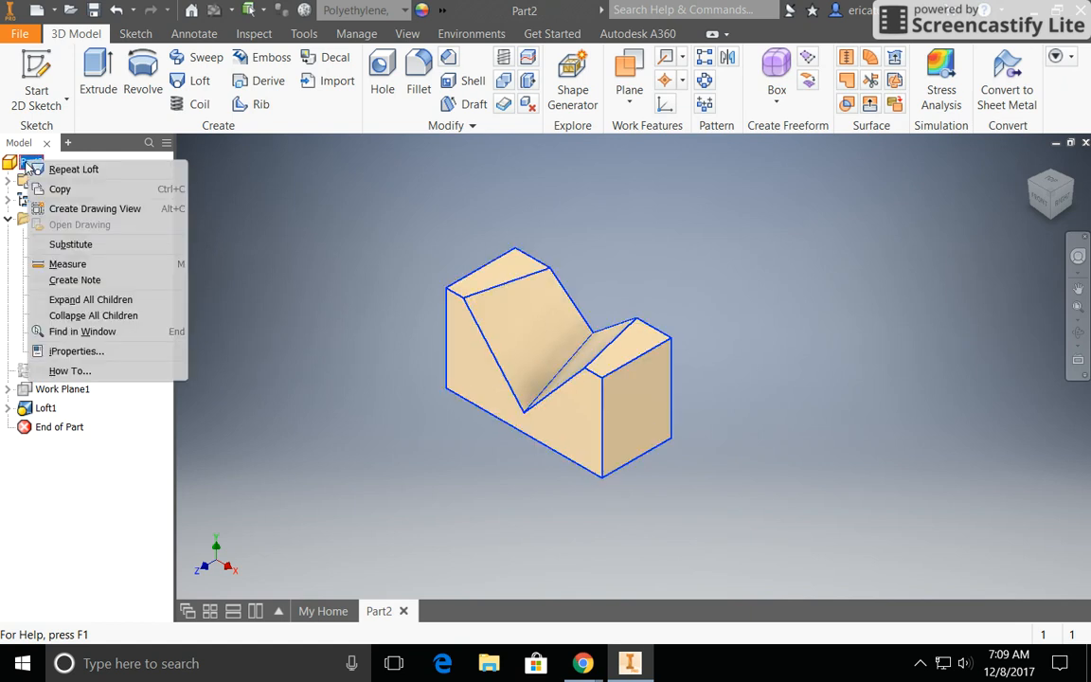
{"action": "left_click", "coordinate": [76, 351]}
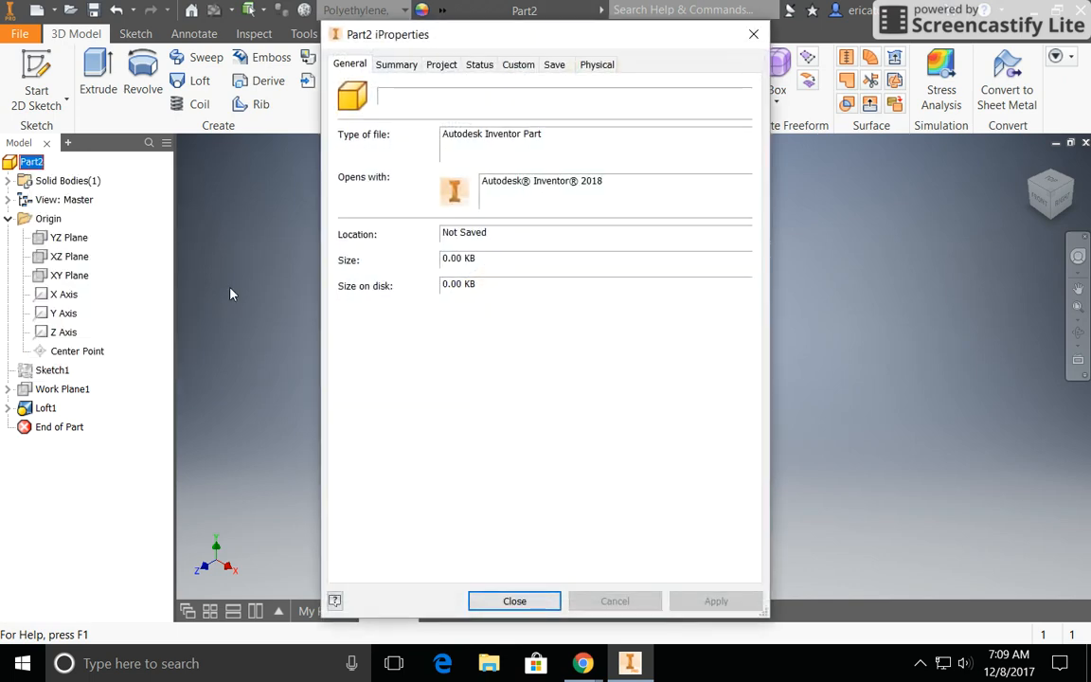
{"action": "left_click", "coordinate": [598, 66]}
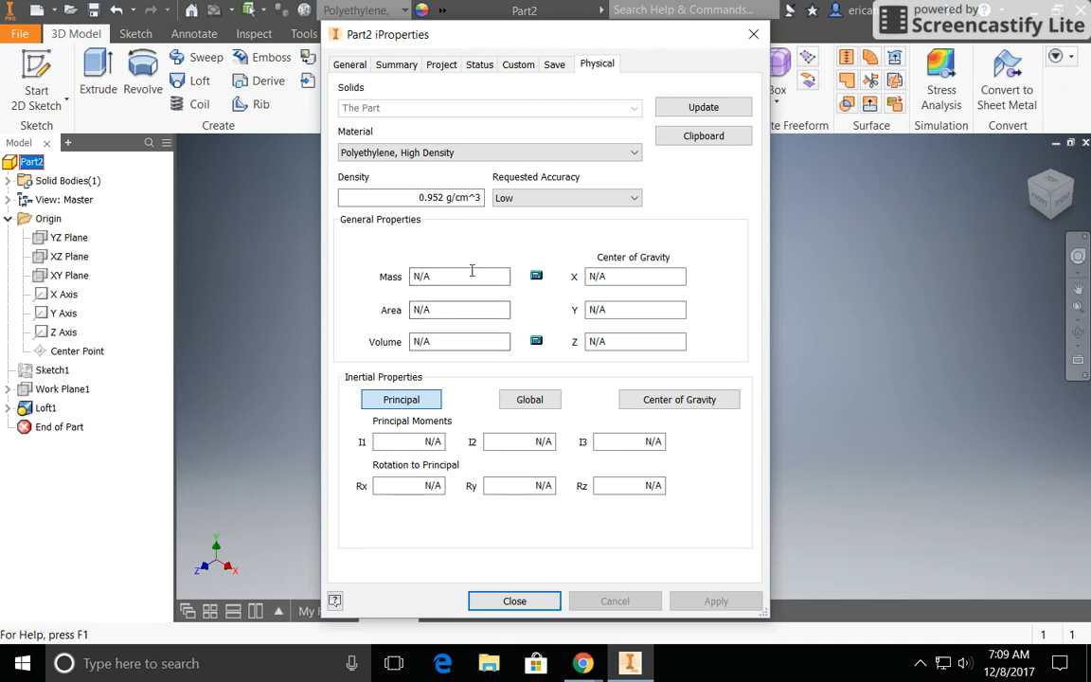
{"action": "left_click", "coordinate": [704, 109]}
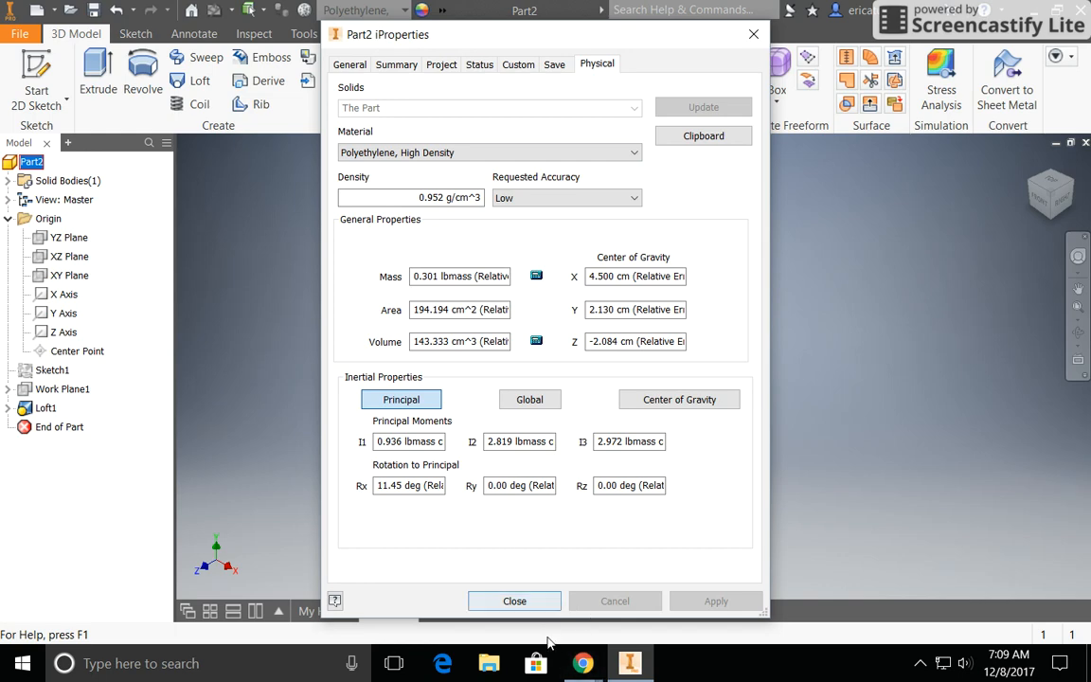
{"action": "mouse_move", "coordinate": [580, 656]}
{"action": "left_click", "coordinate": [601, 519]}
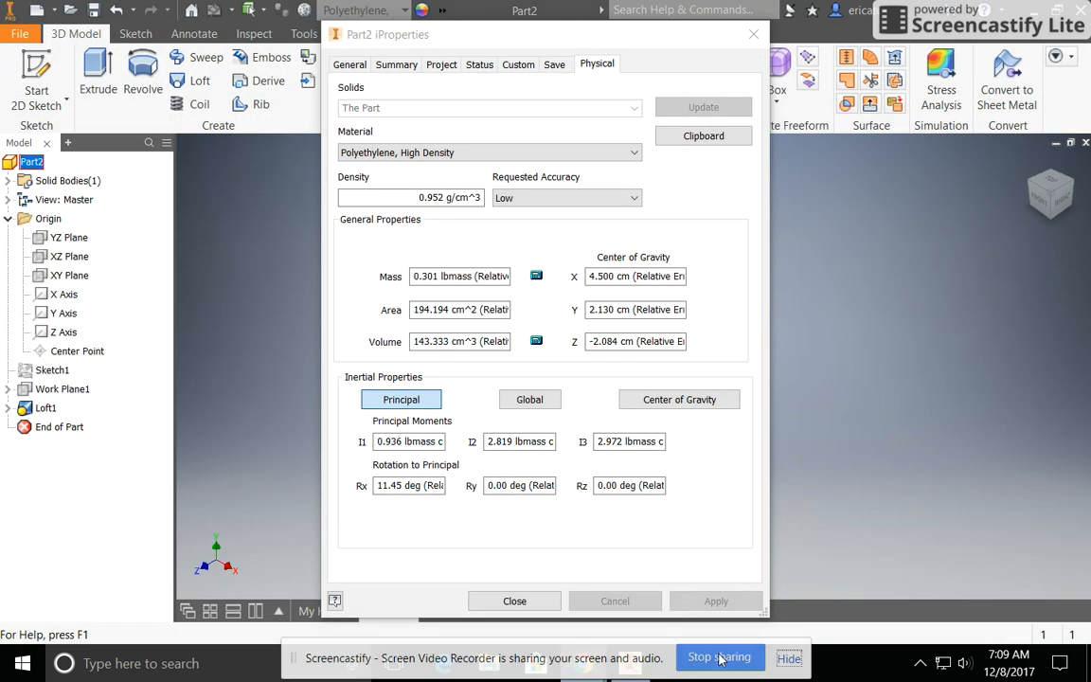